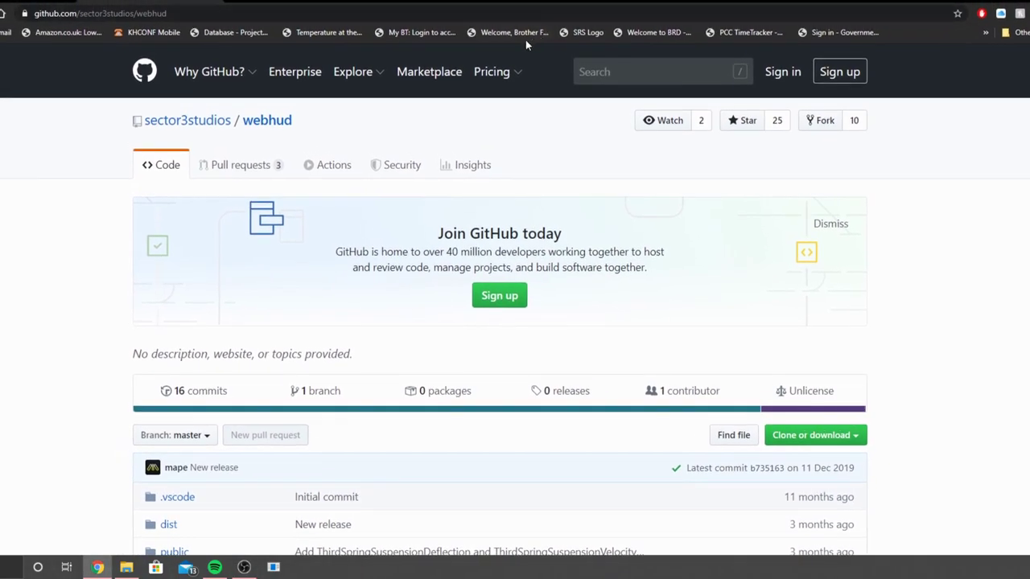
# - Read through the webhud README's Quick start steps on GitHub
pyautogui.moveTo(484, 0); pyautogui.dragTo(490, 4)
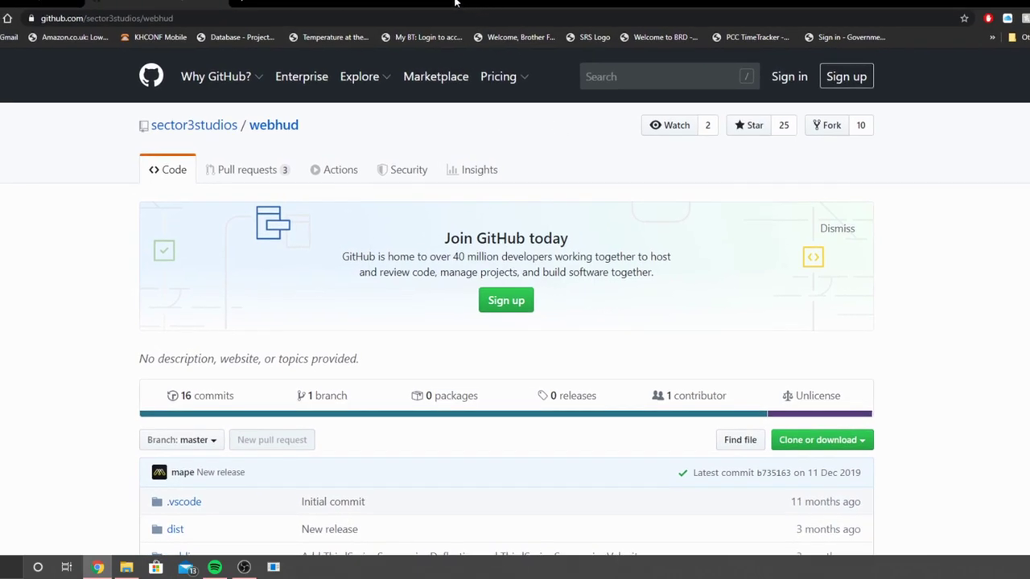
pyautogui.scroll(-2, 340, 214)
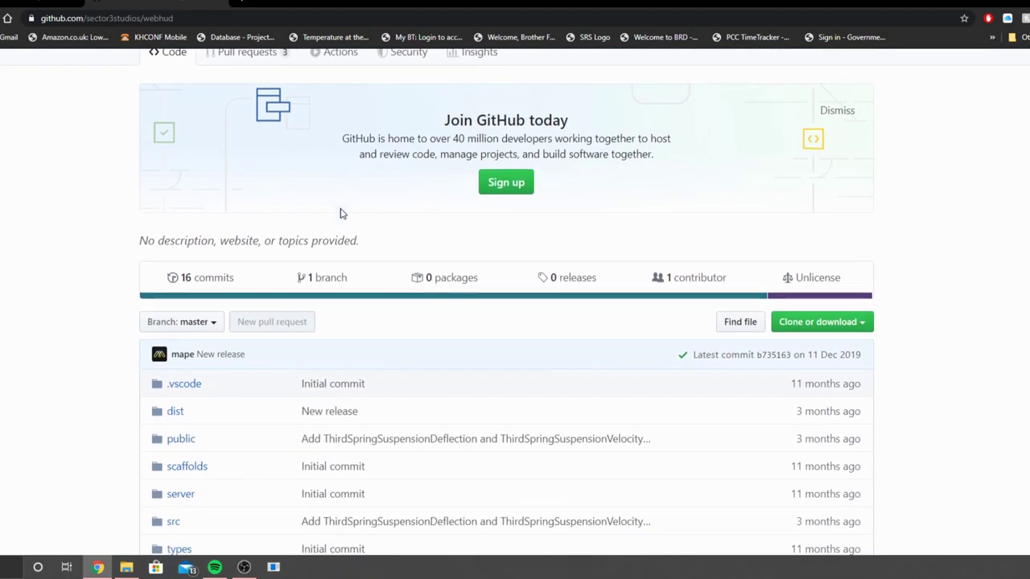
pyautogui.scroll(1, 341, 212)
pyautogui.scroll(-2, 342, 214)
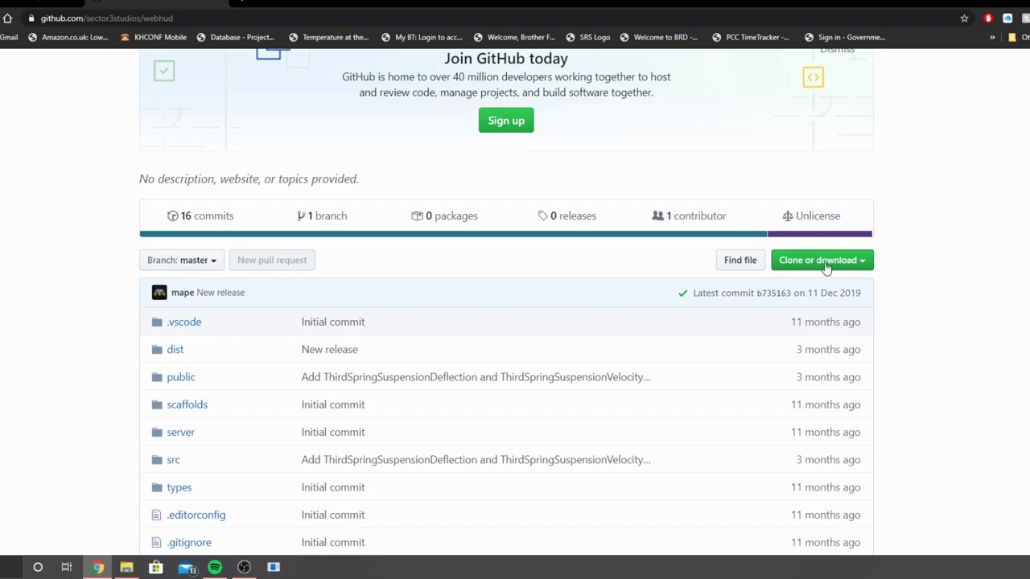
pyautogui.scroll(-1, 827, 269)
pyautogui.scroll(-12, 706, 333)
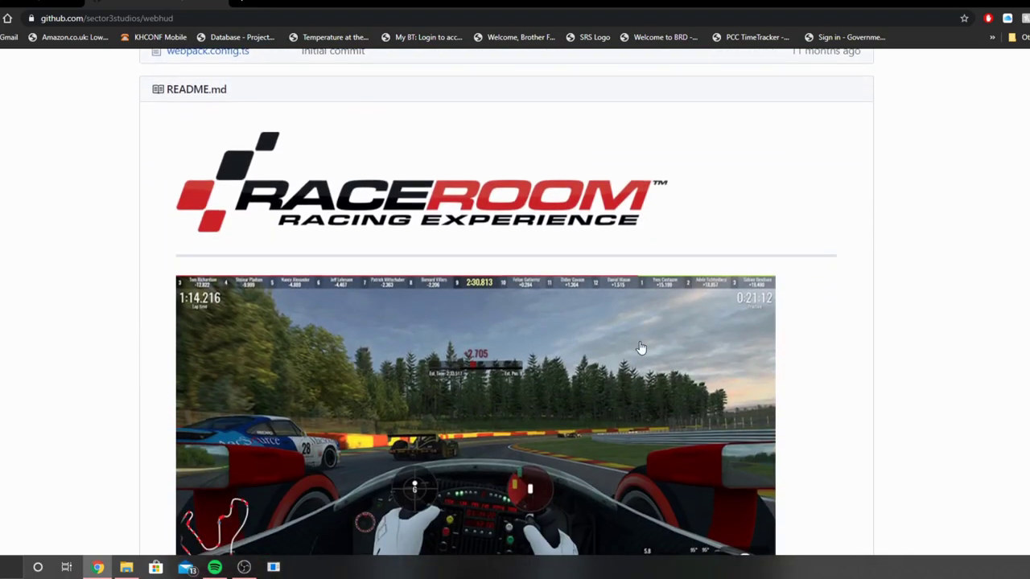
pyautogui.scroll(-3, 604, 342)
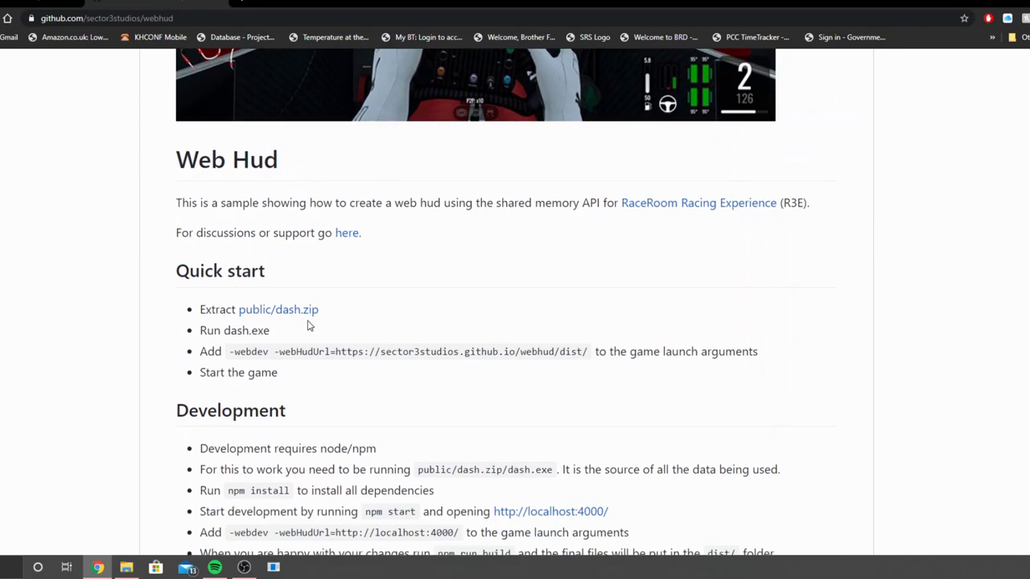
# - View the public/dash.zip file page, then return to the webhud repository
pyautogui.click(294, 315)
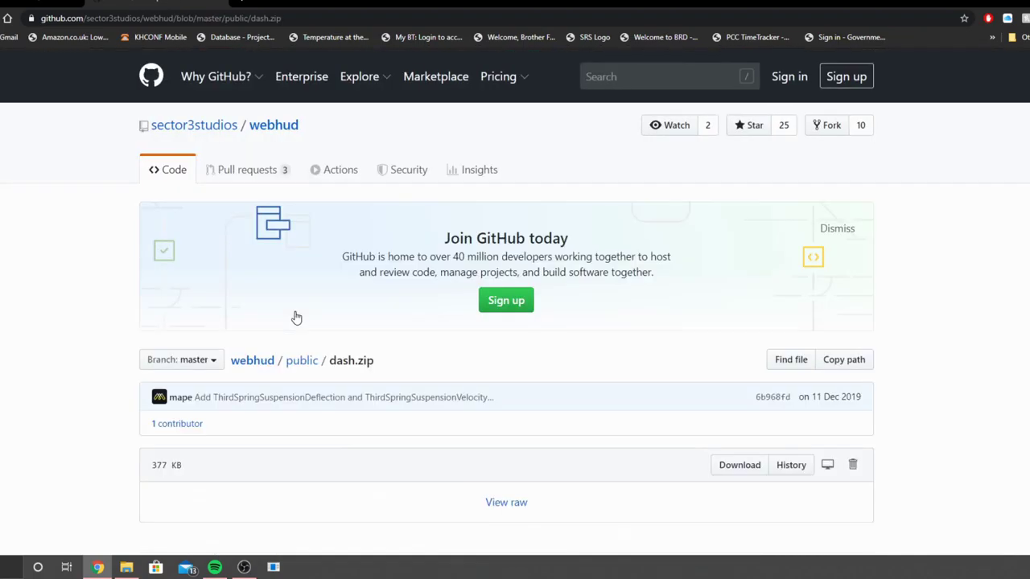
pyautogui.scroll(-1, 611, 334)
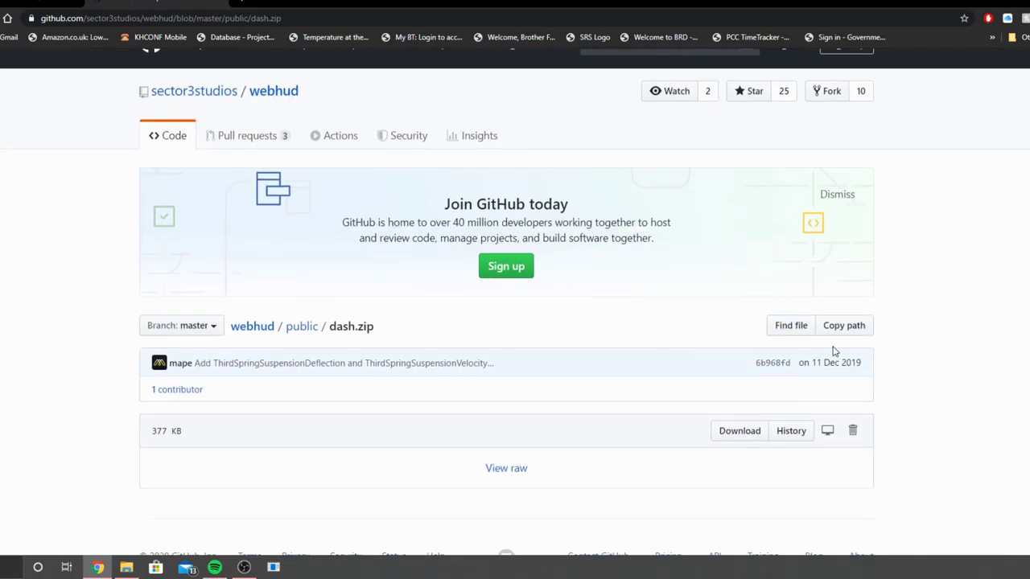
pyautogui.hotkey('alt', 'Left')
# - Open the Downloads folder in File Explorer beside GitHub
pyautogui.scroll(15, 597, 346)
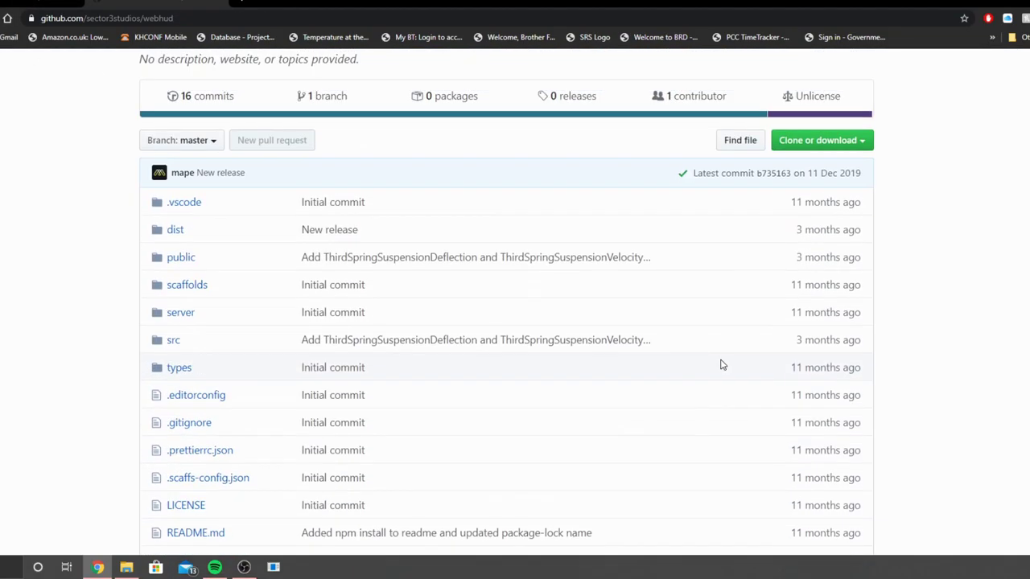
pyautogui.scroll(-3, 805, 334)
pyautogui.scroll(-3, 644, 330)
pyautogui.scroll(-2, 585, 376)
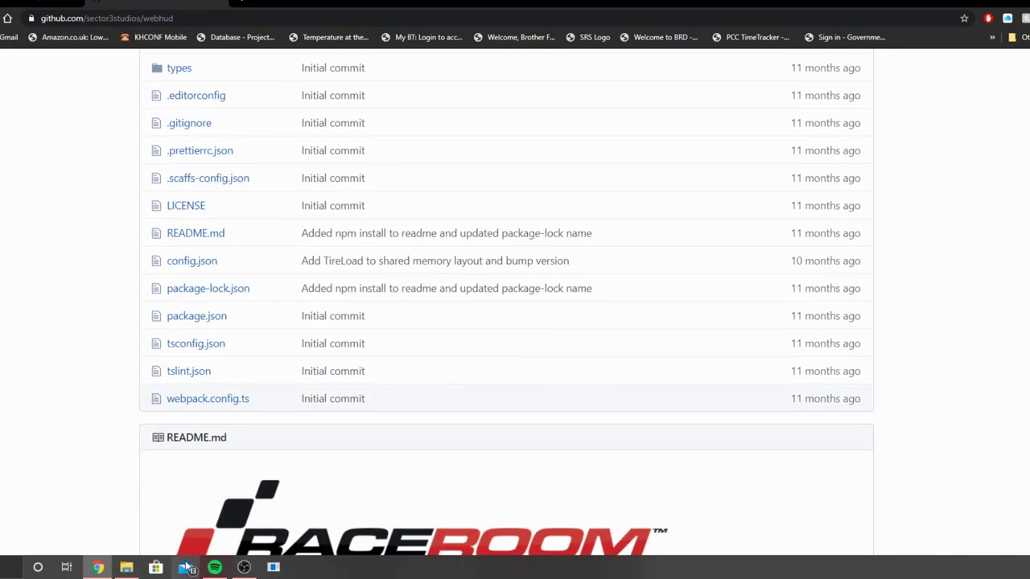
pyautogui.click(135, 570)
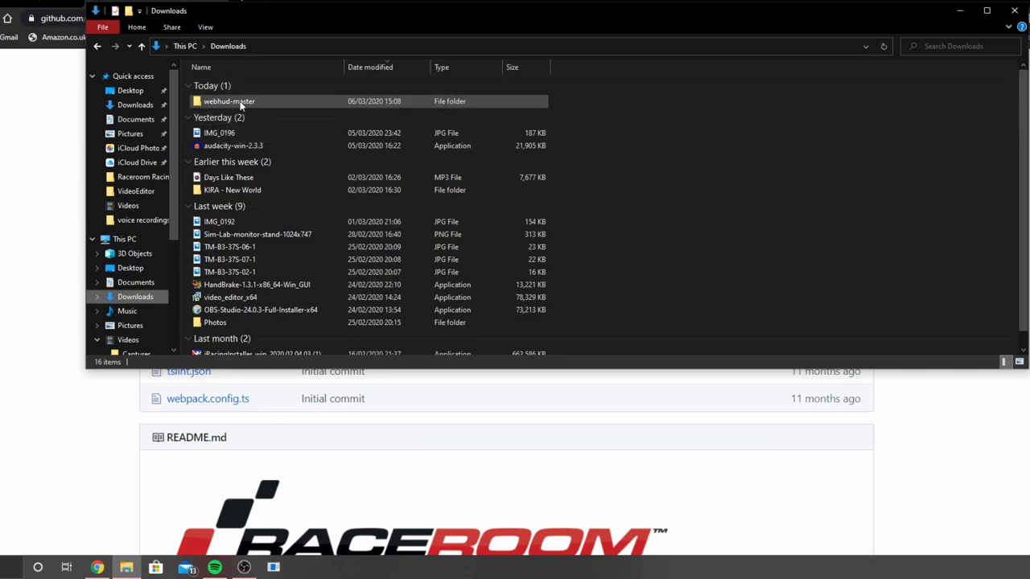
# - Open the extracted webhud-master folder and its inner webhud-master folder
pyautogui.rightClick(238, 103)
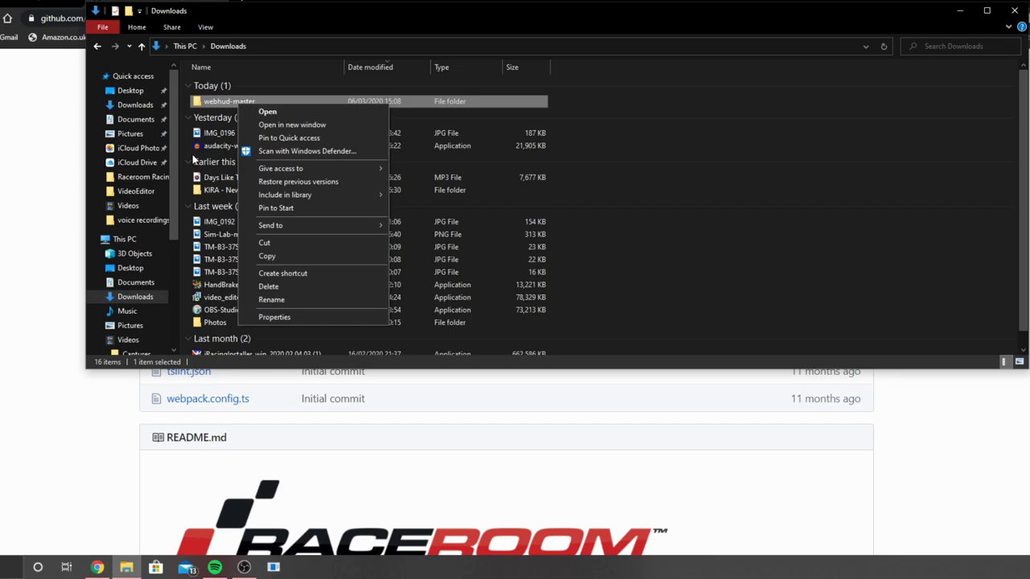
pyautogui.click(224, 138)
pyautogui.click(229, 161)
pyautogui.click(216, 108)
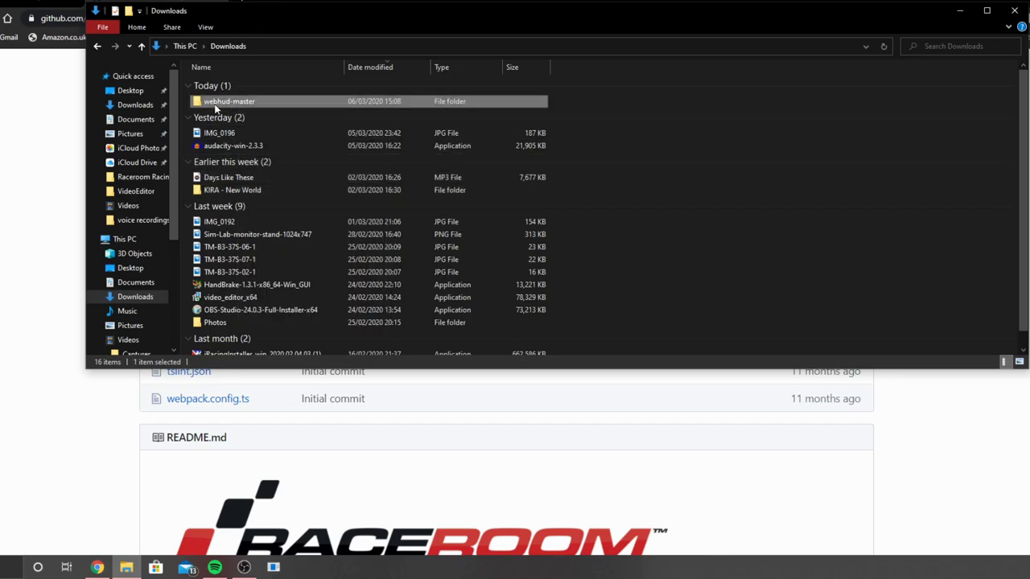
pyautogui.doubleClick(218, 104)
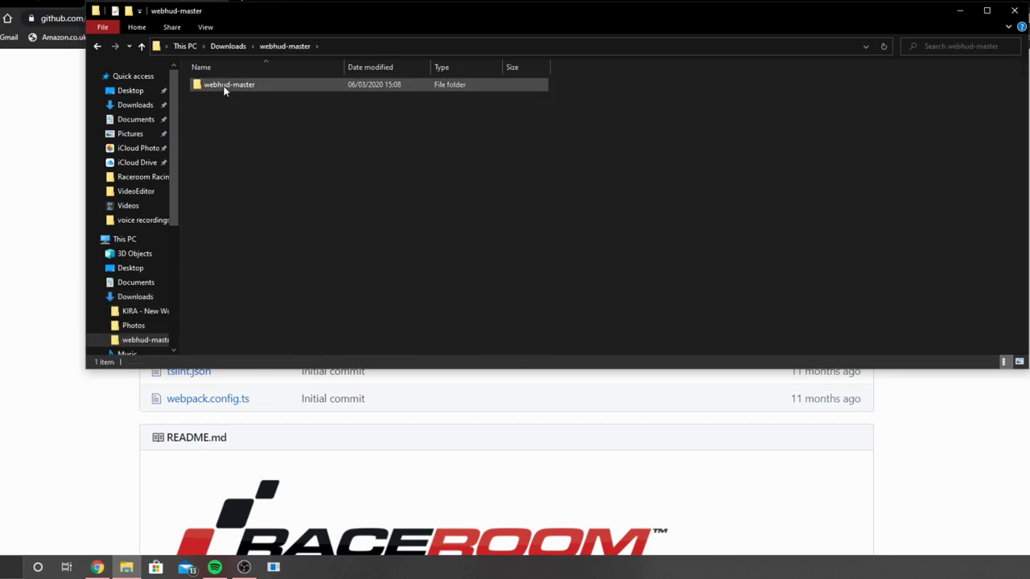
pyautogui.doubleClick(224, 87)
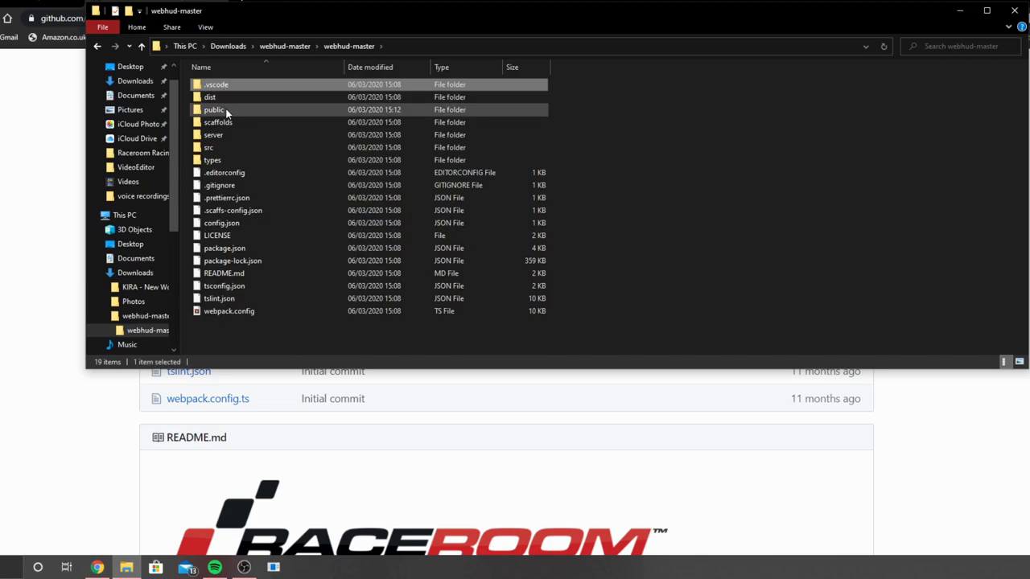
# - Open public\dash\dash and try to open dash.exe.config
pyautogui.click(226, 113)
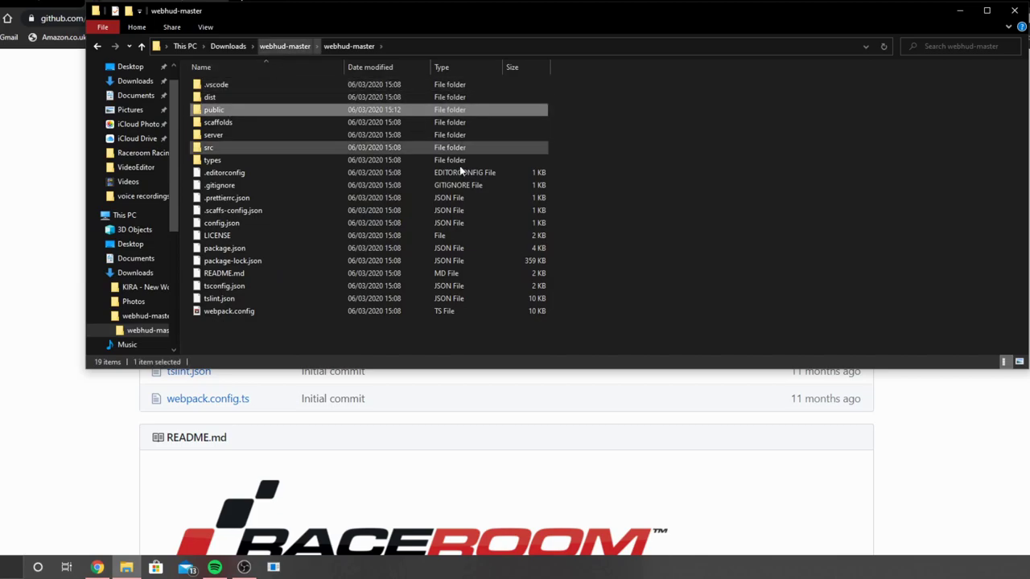
pyautogui.doubleClick(253, 110)
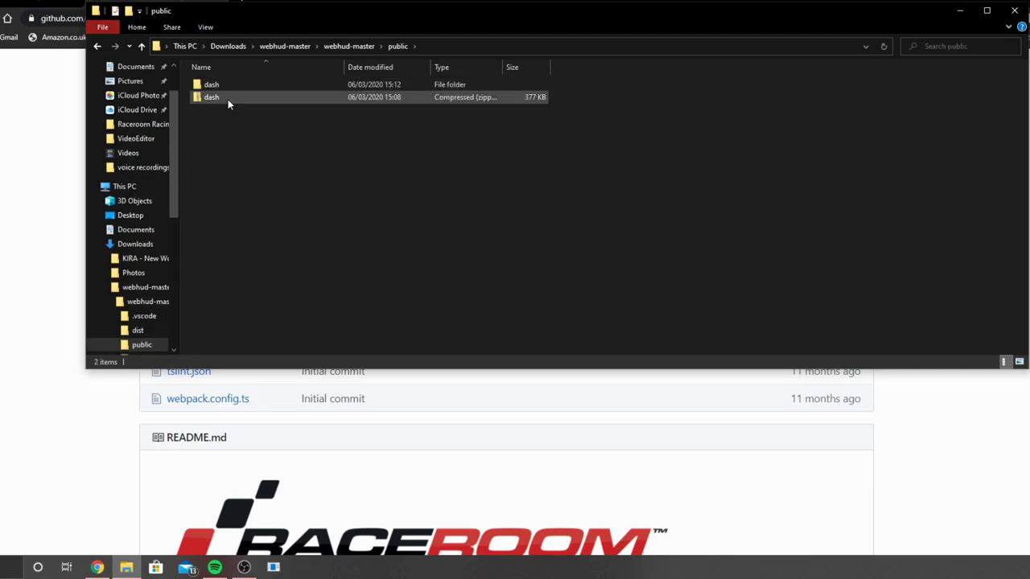
pyautogui.doubleClick(230, 86)
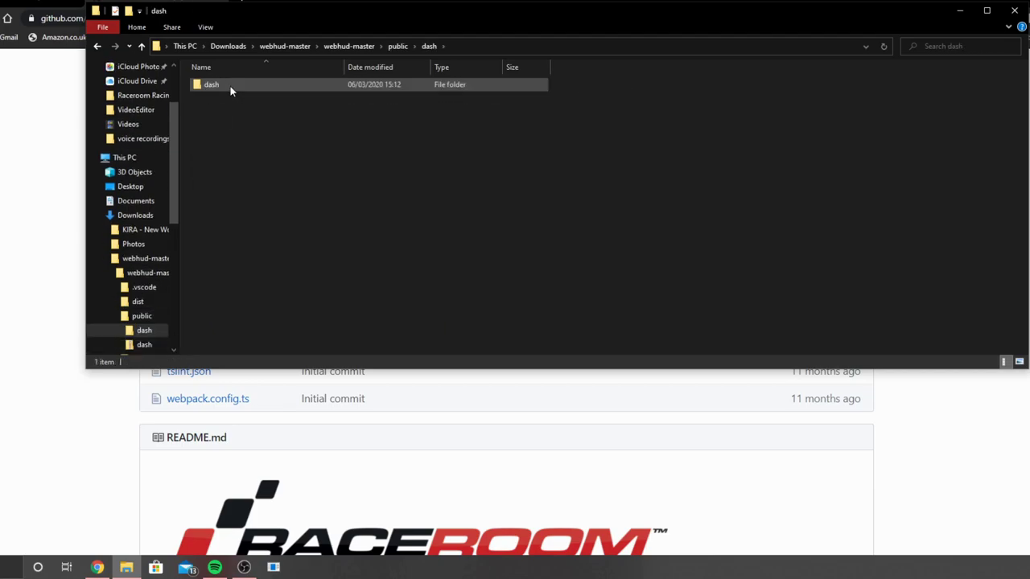
pyautogui.doubleClick(231, 87)
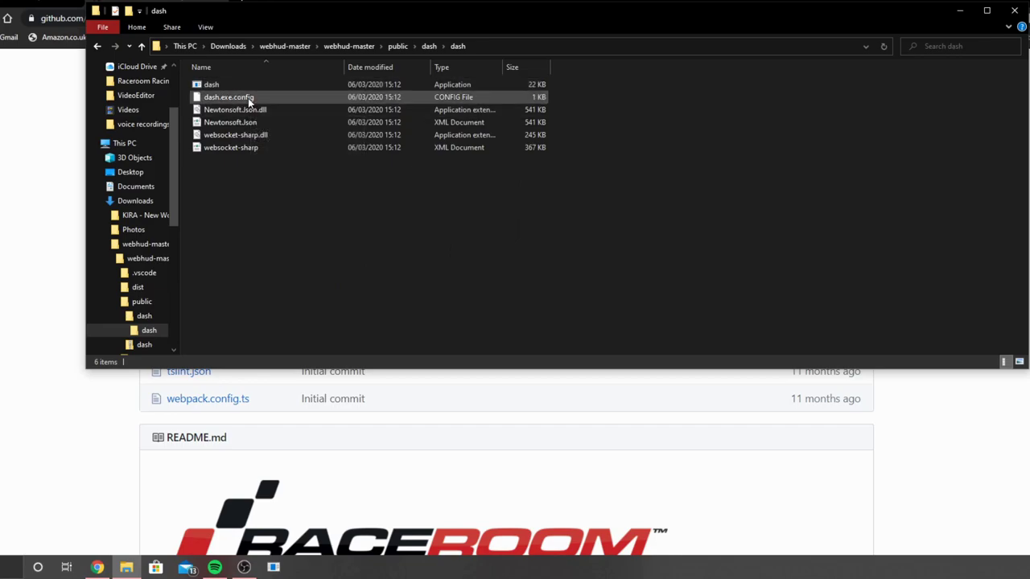
pyautogui.doubleClick(239, 100)
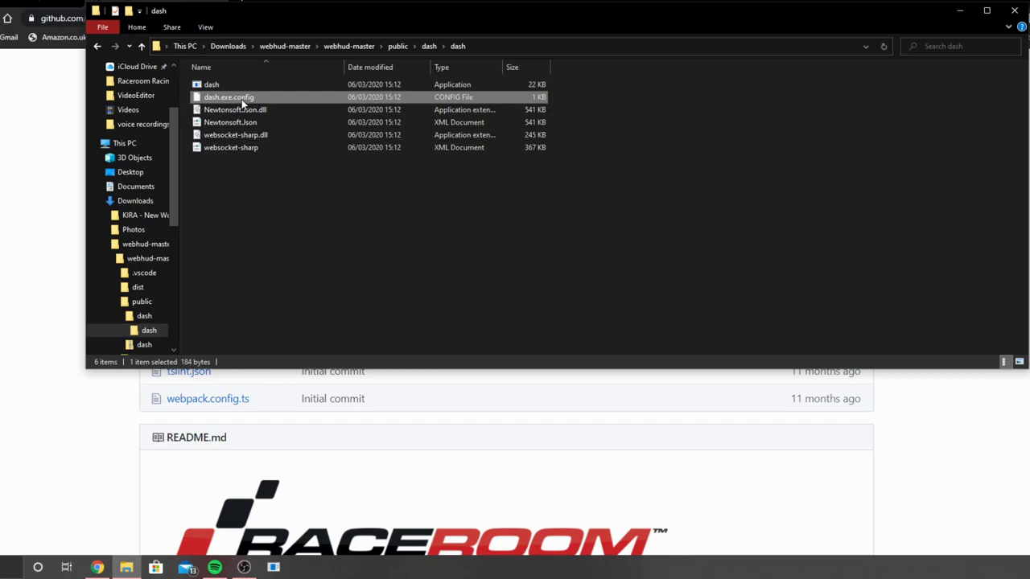
# - Run dash so its console reports 'Looking for R3E process...', then close the console
pyautogui.press('Escape')
pyautogui.doubleClick(234, 85)
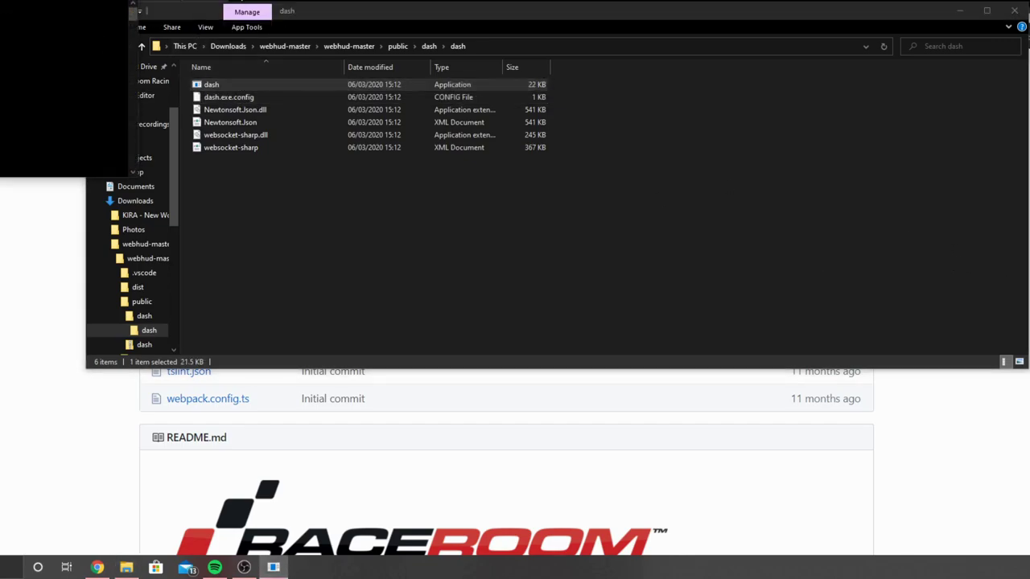
pyautogui.moveTo(28, 4); pyautogui.dragTo(832, 101)
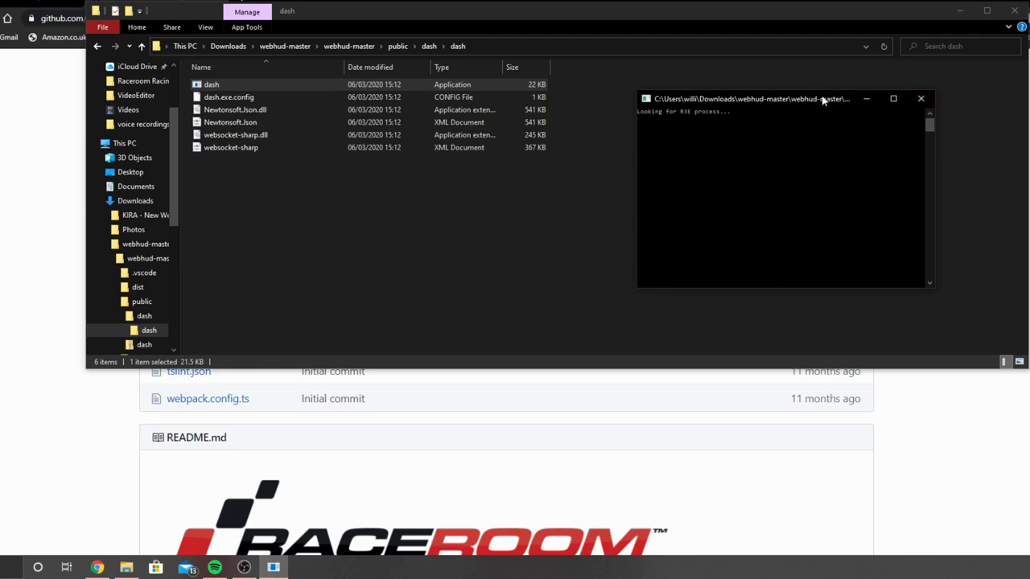
pyautogui.click(921, 99)
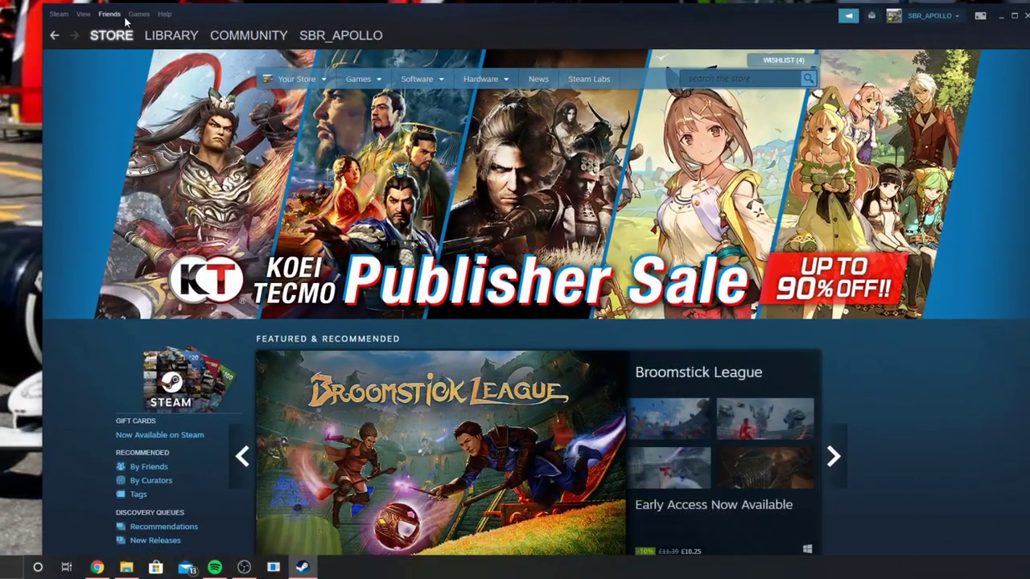
# - Open Properties for RaceRoom Racing Experience from the Steam Library
pyautogui.click(171, 34)
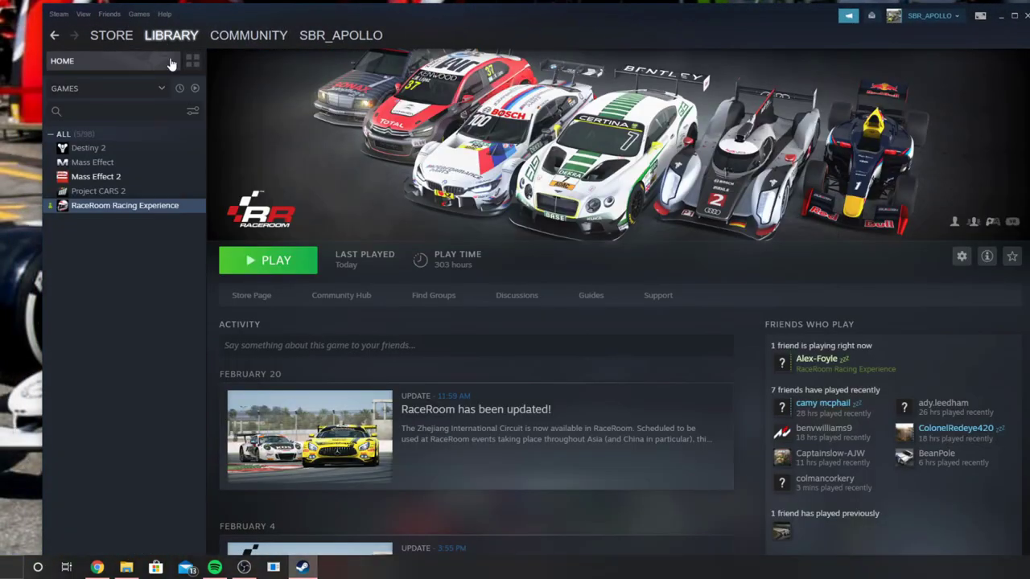
pyautogui.rightClick(111, 206)
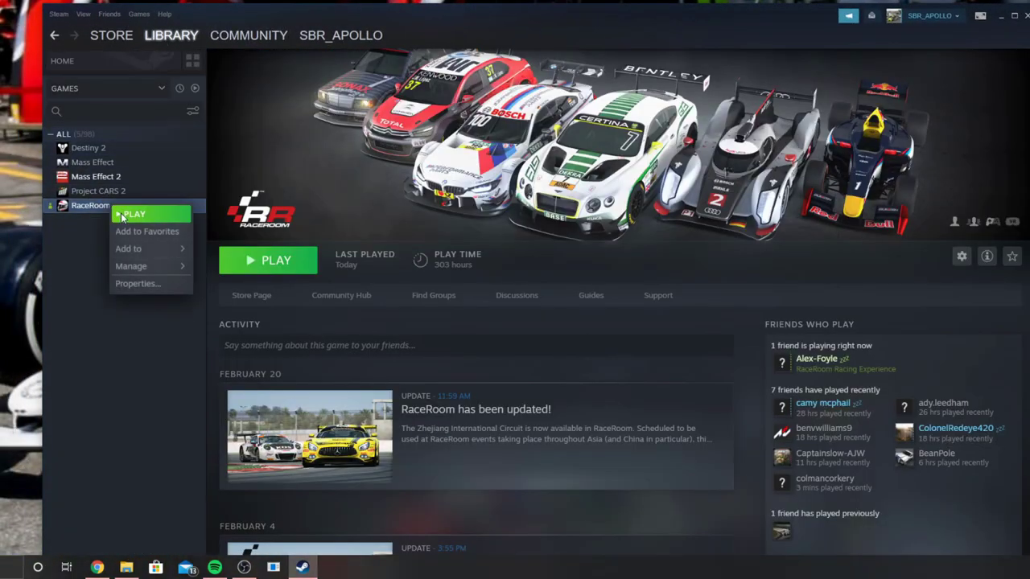
pyautogui.click(144, 283)
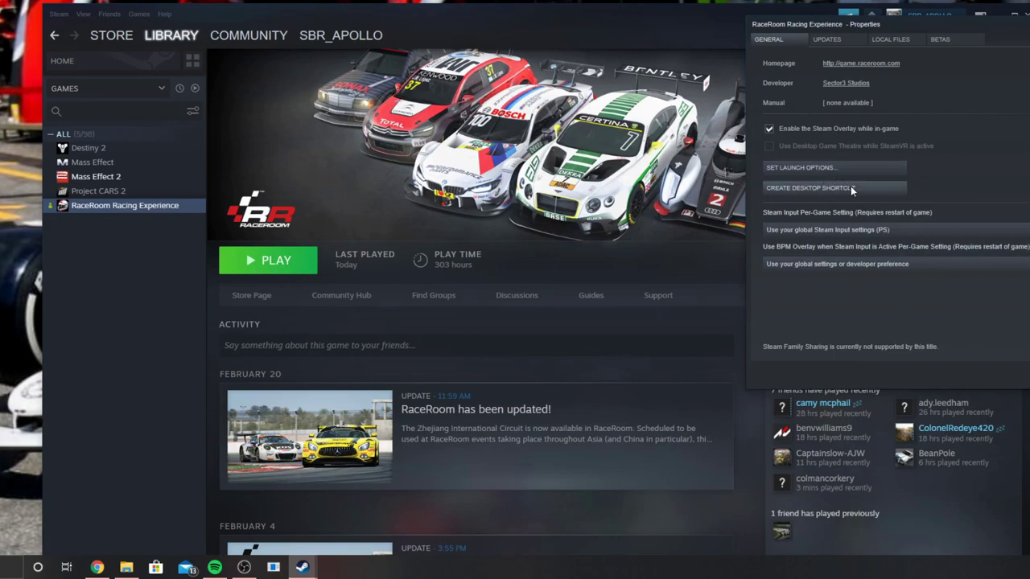
# - Scroll through the sector3studios webhud README and back up to the repository header
pyautogui.click(96, 567)
pyautogui.scroll(-1, 451, 305)
pyautogui.scroll(-10, 457, 339)
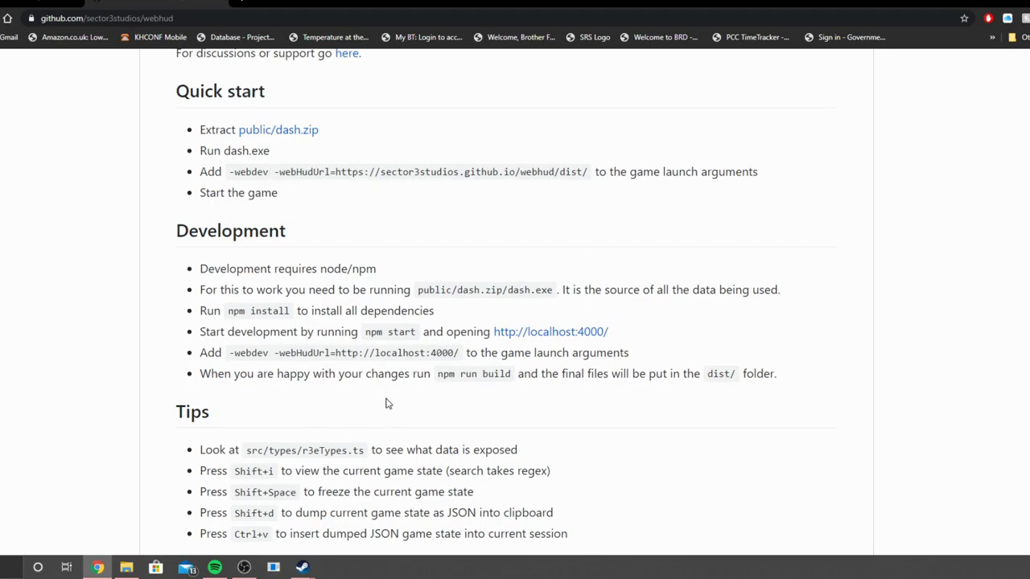
pyautogui.scroll(3, 394, 402)
pyautogui.scroll(2, 483, 386)
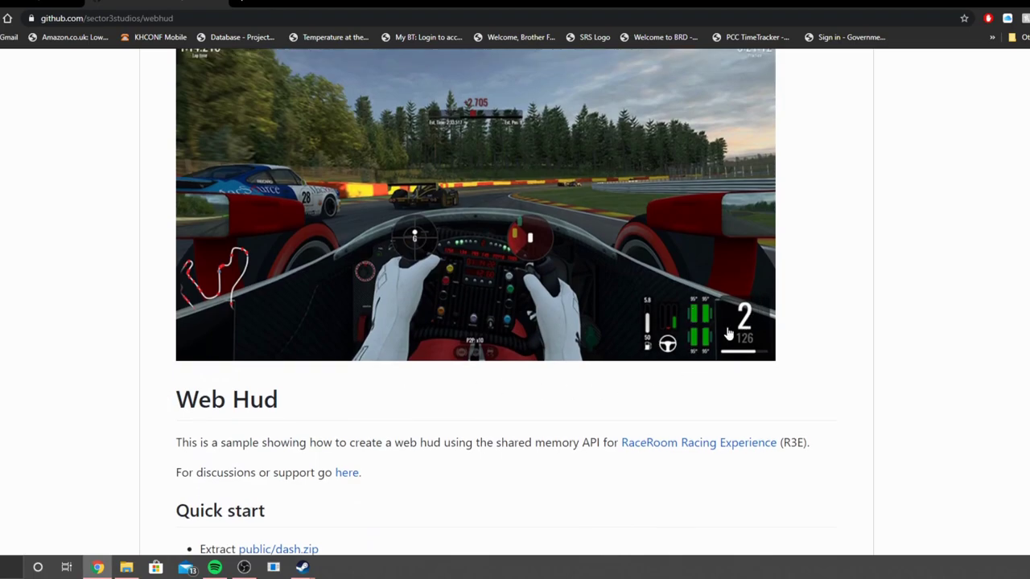
pyautogui.scroll(1, 593, 310)
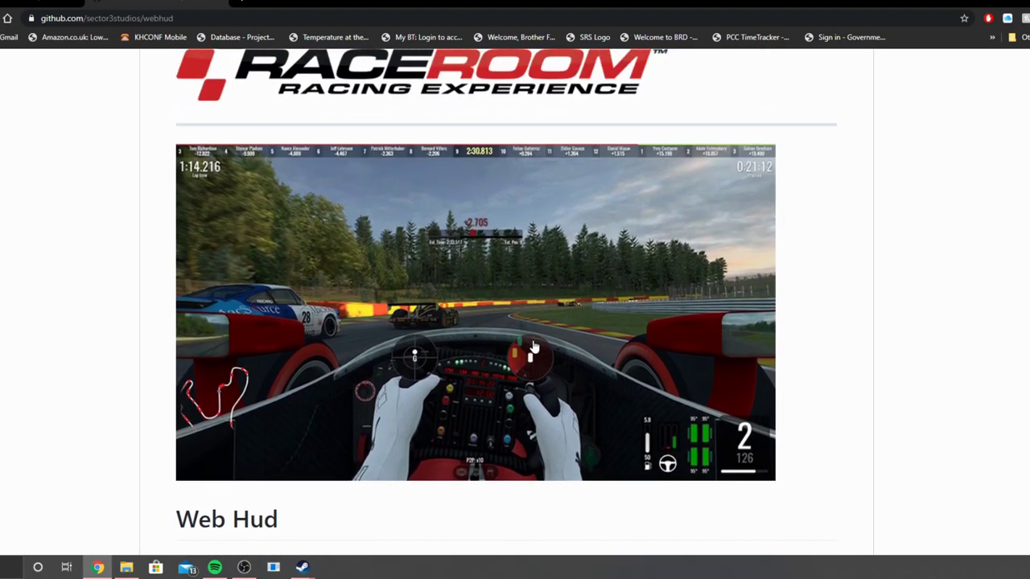
pyautogui.scroll(-1, 535, 346)
pyautogui.scroll(-1, 614, 356)
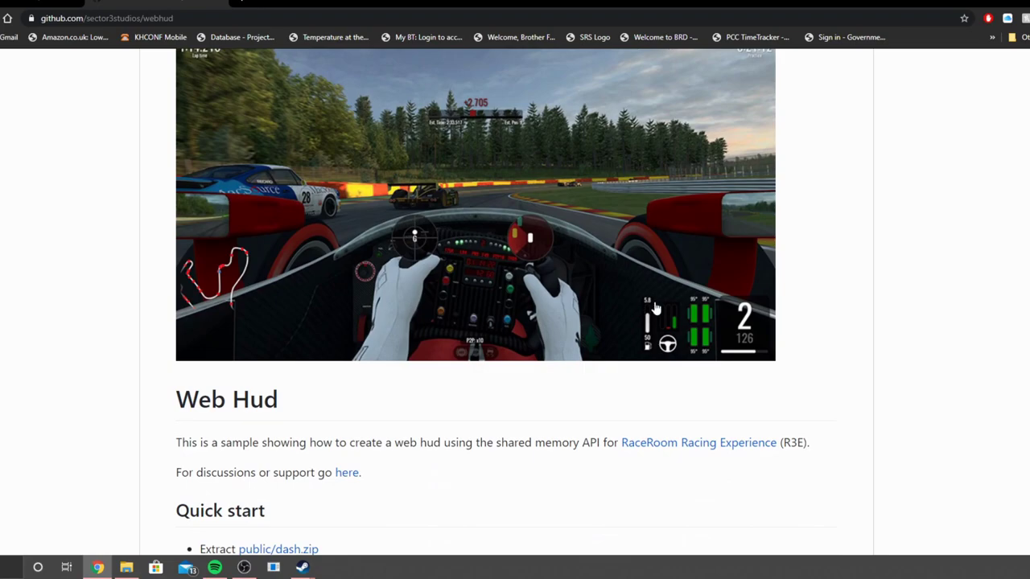
pyautogui.scroll(1, 583, 330)
pyautogui.scroll(1, 583, 330)
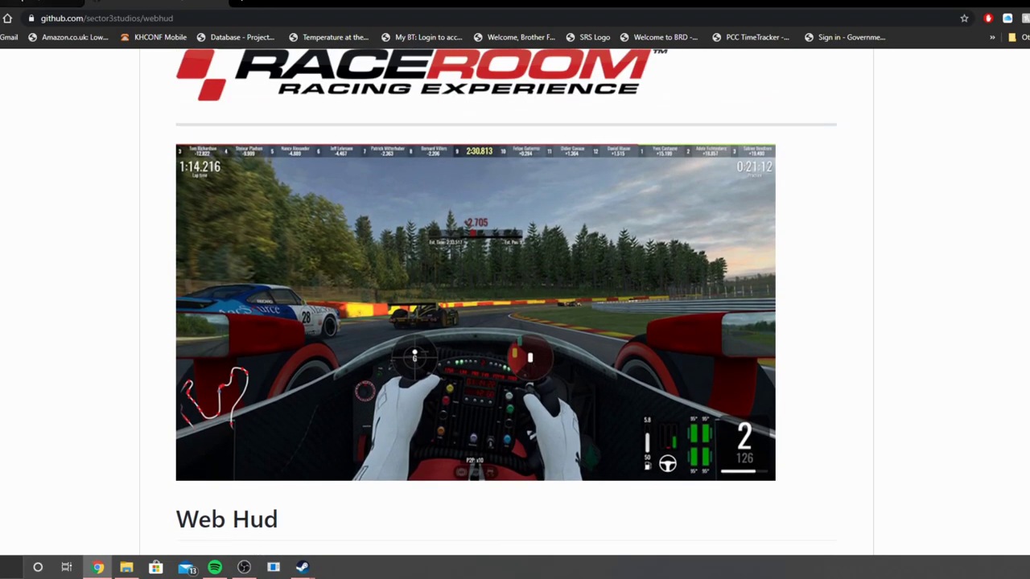
pyautogui.scroll(10, 104, 70)
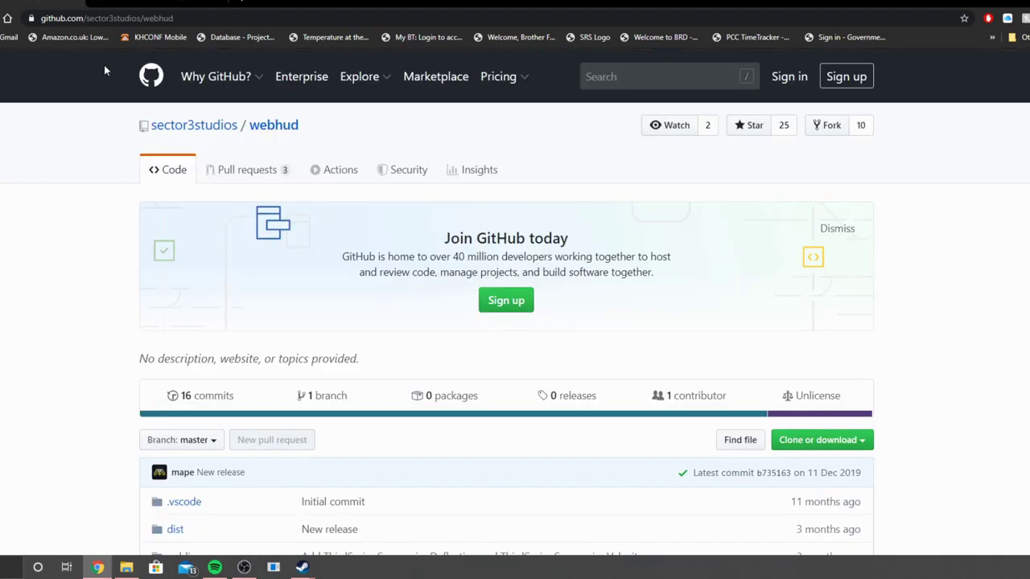
pyautogui.click(168, 6)
pyautogui.scroll(-1, 423, 360)
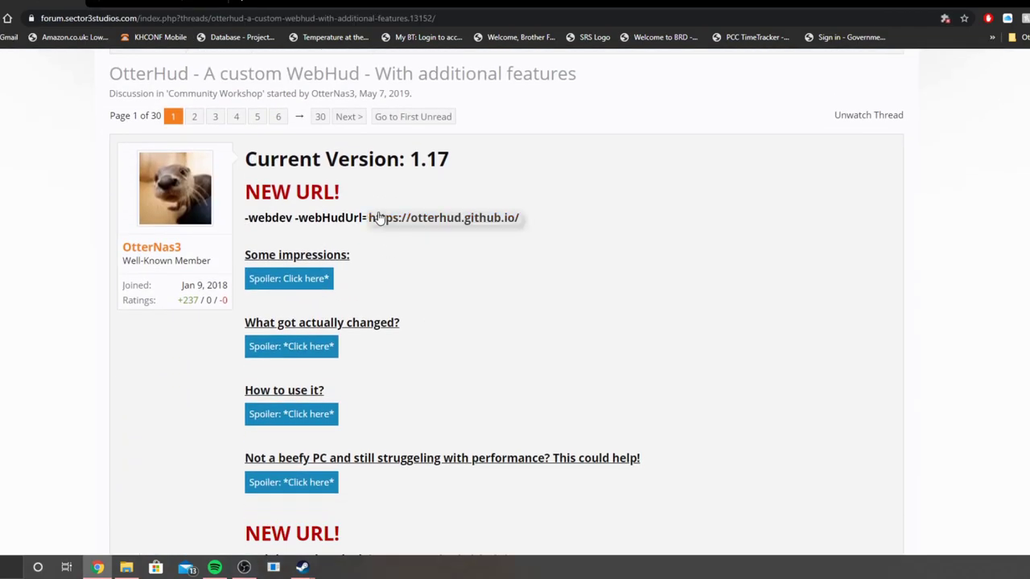
pyautogui.scroll(-1, 379, 217)
pyautogui.scroll(3, 321, 225)
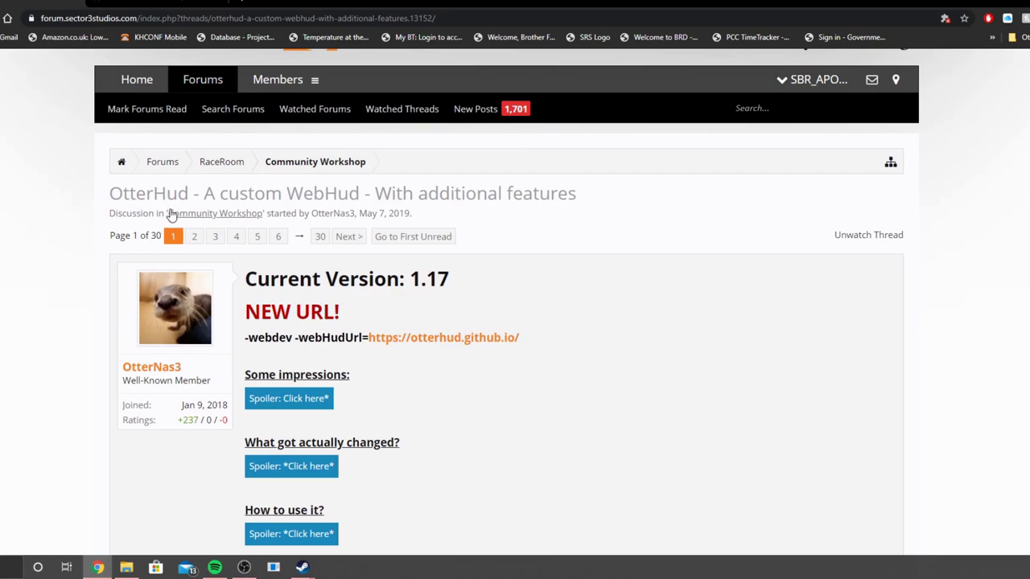
pyautogui.scroll(-2, 322, 278)
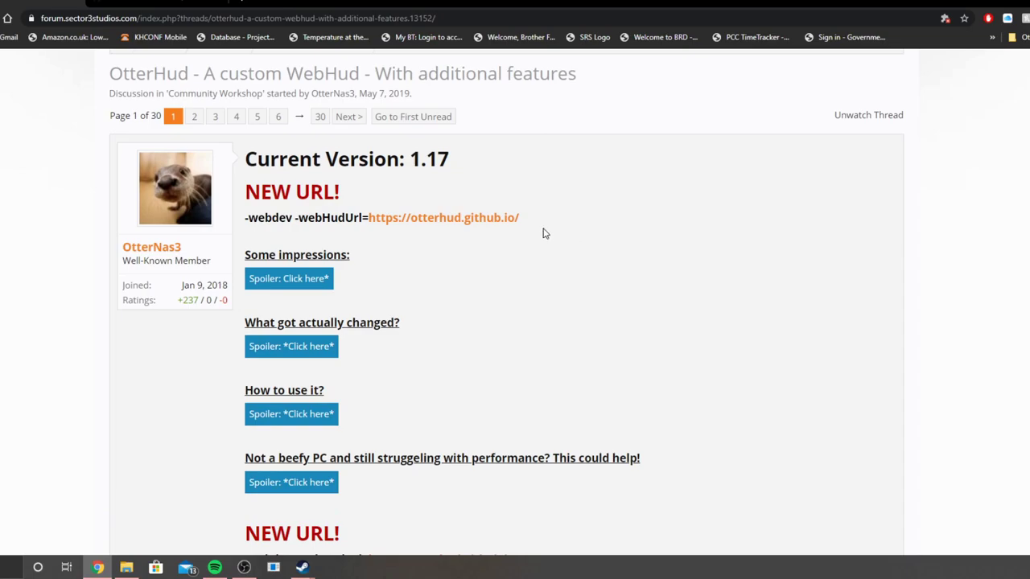
pyautogui.moveTo(528, 221); pyautogui.dragTo(249, 219)
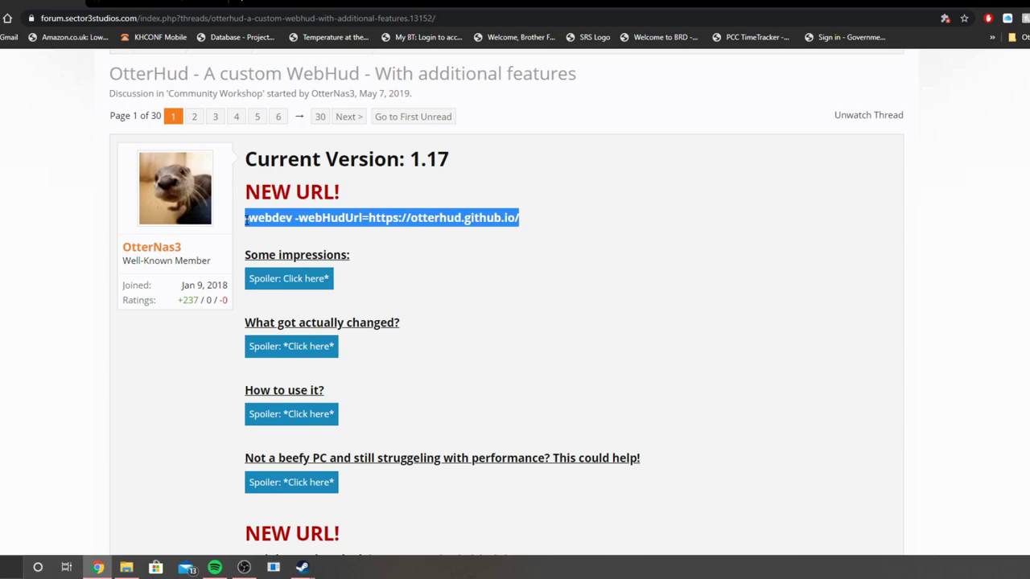
pyautogui.moveTo(245, 219); pyautogui.dragTo(244, 219)
pyautogui.click(516, 312)
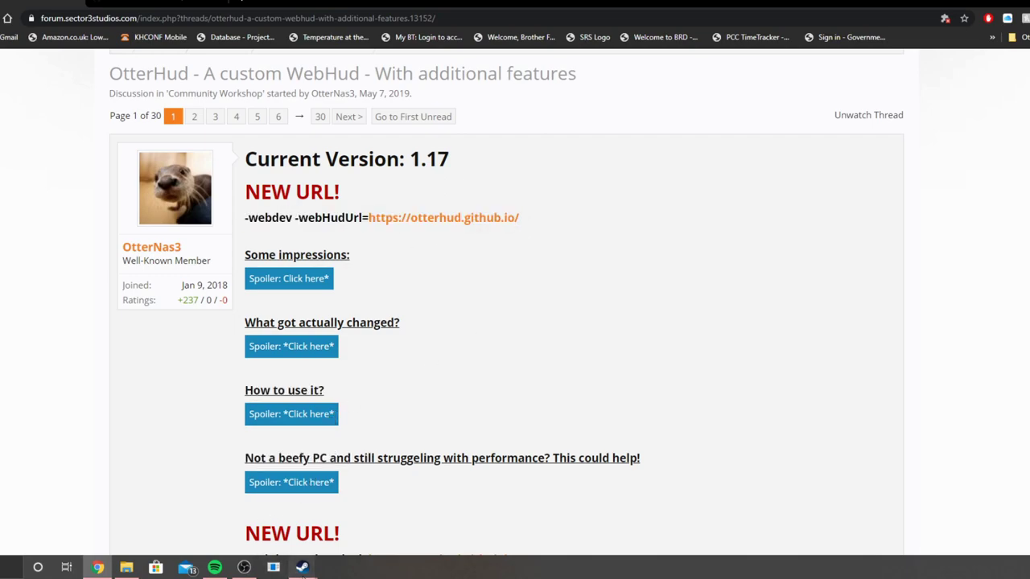
pyautogui.moveTo(302, 567)
pyautogui.click(312, 523)
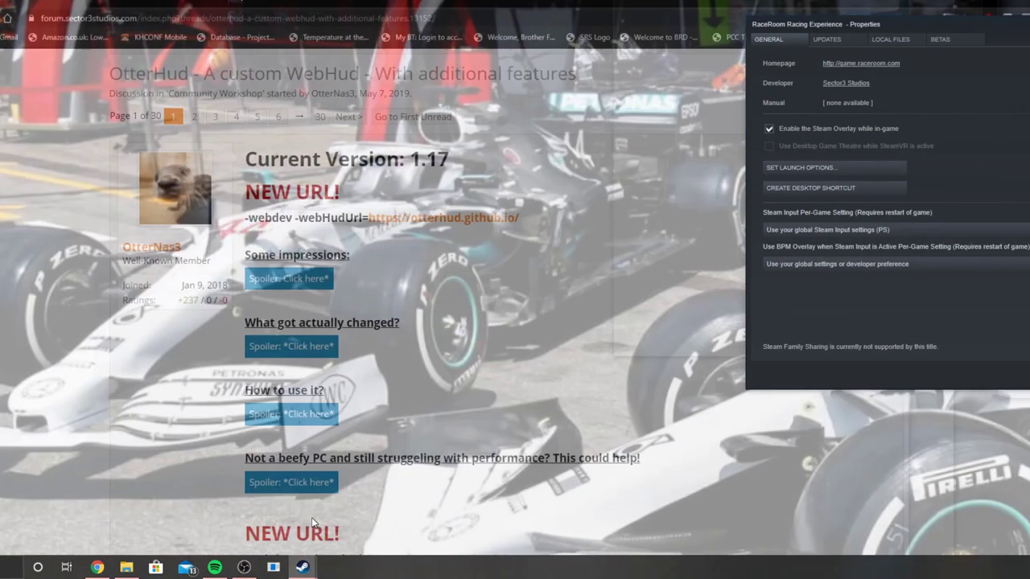
pyautogui.moveTo(925, 25); pyautogui.dragTo(865, 34)
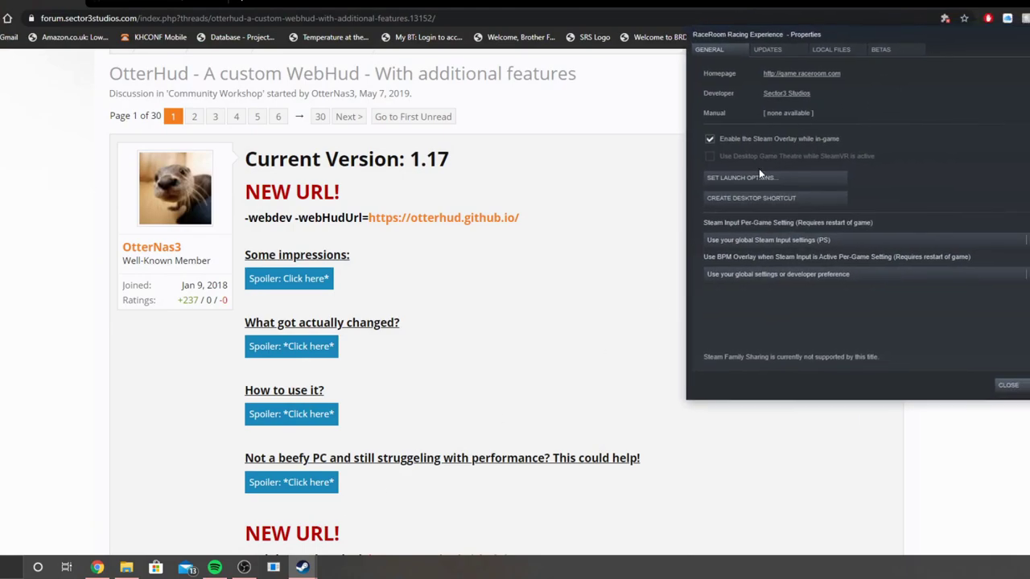
pyautogui.click(745, 178)
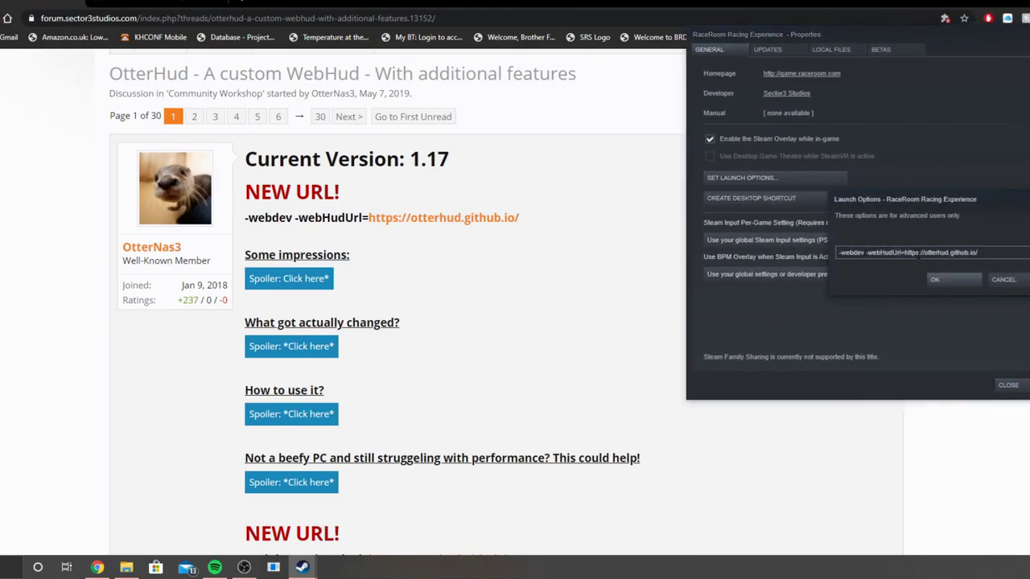
pyautogui.moveTo(880, 32); pyautogui.dragTo(693, 77)
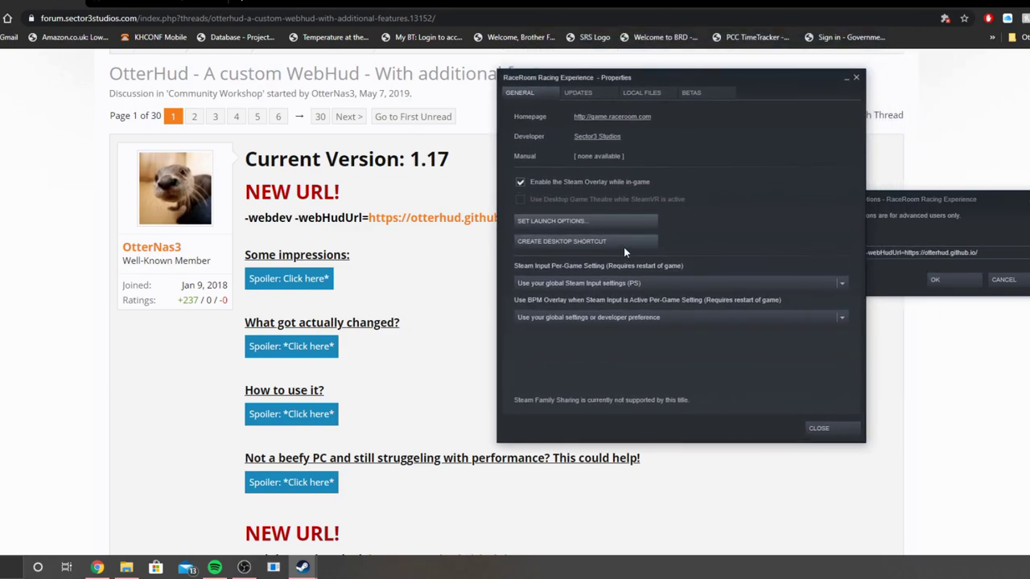
pyautogui.click(566, 227)
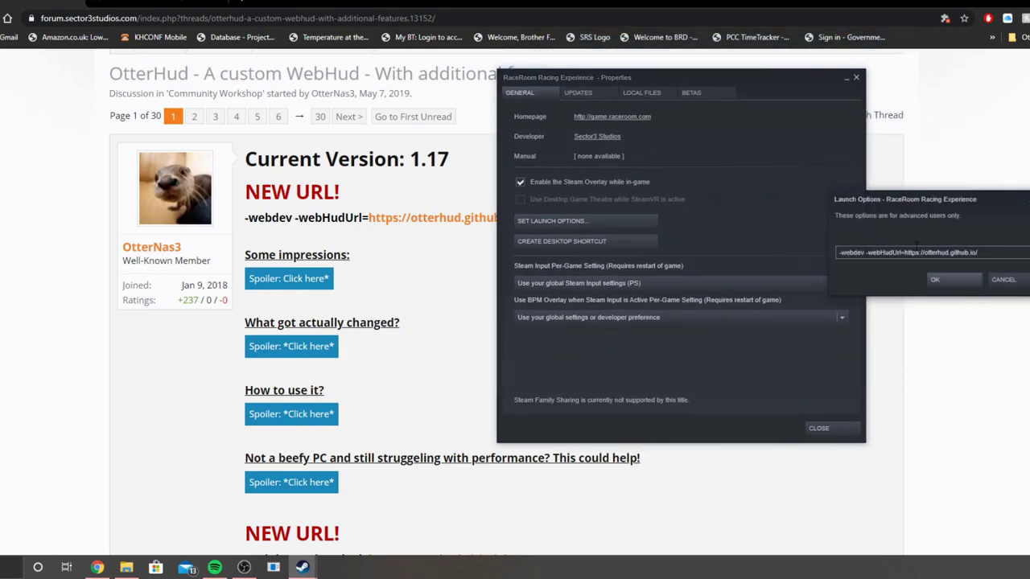
pyautogui.moveTo(903, 202); pyautogui.dragTo(747, 213)
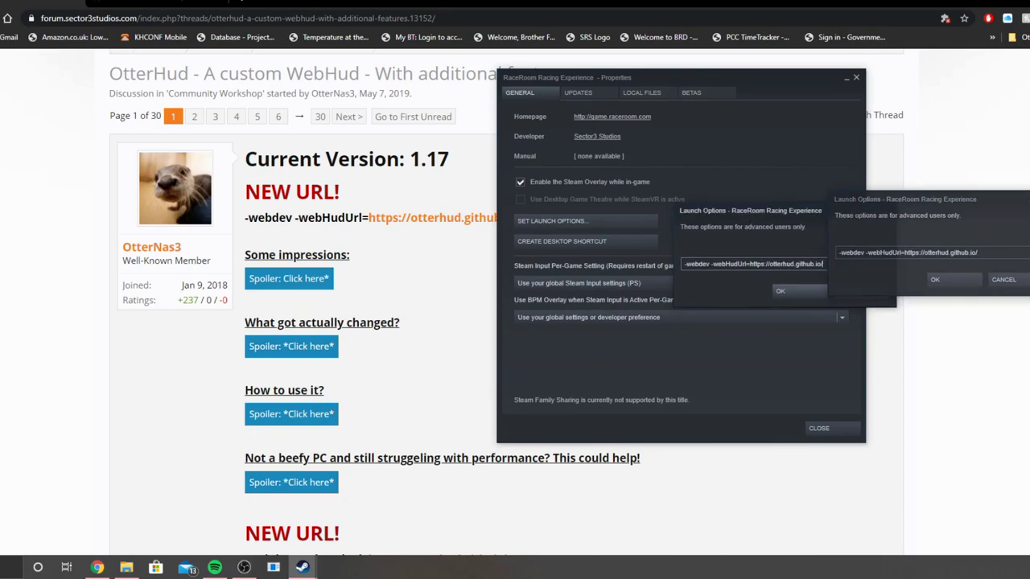
# - Accept the launch options, close RaceRoom Properties and maximize the Steam window
pyautogui.click(816, 290)
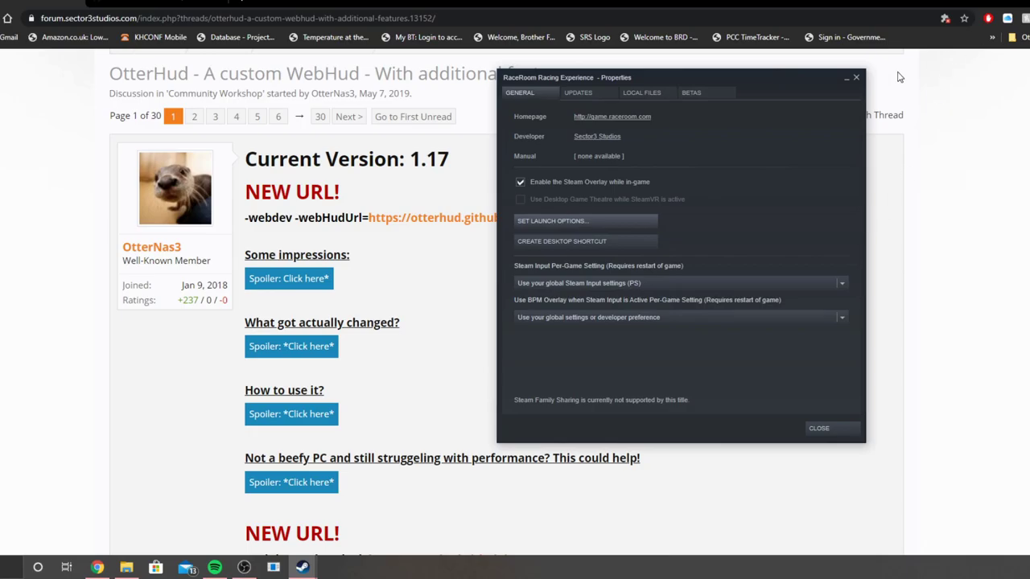
pyautogui.click(856, 78)
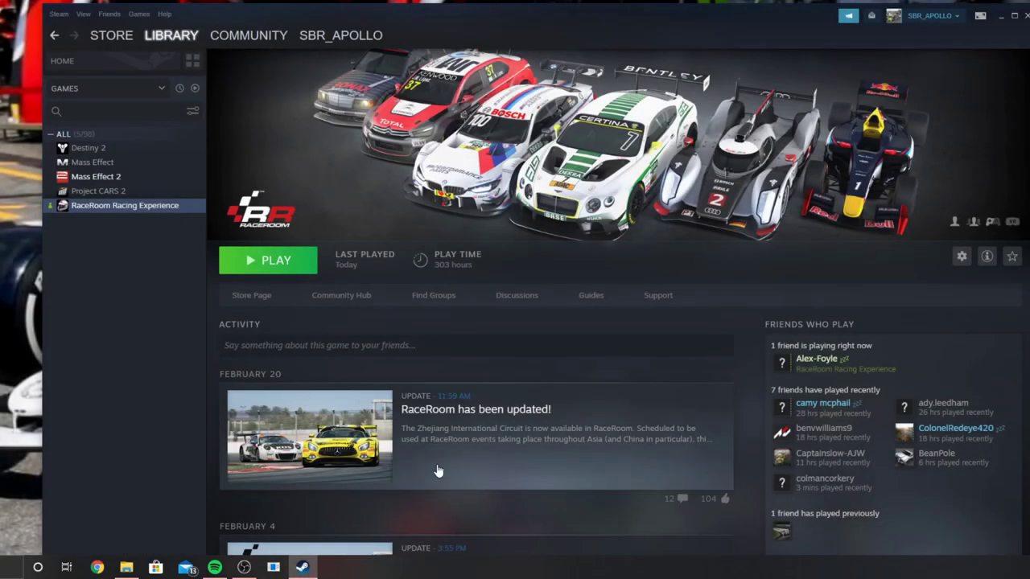
pyautogui.click(1014, 15)
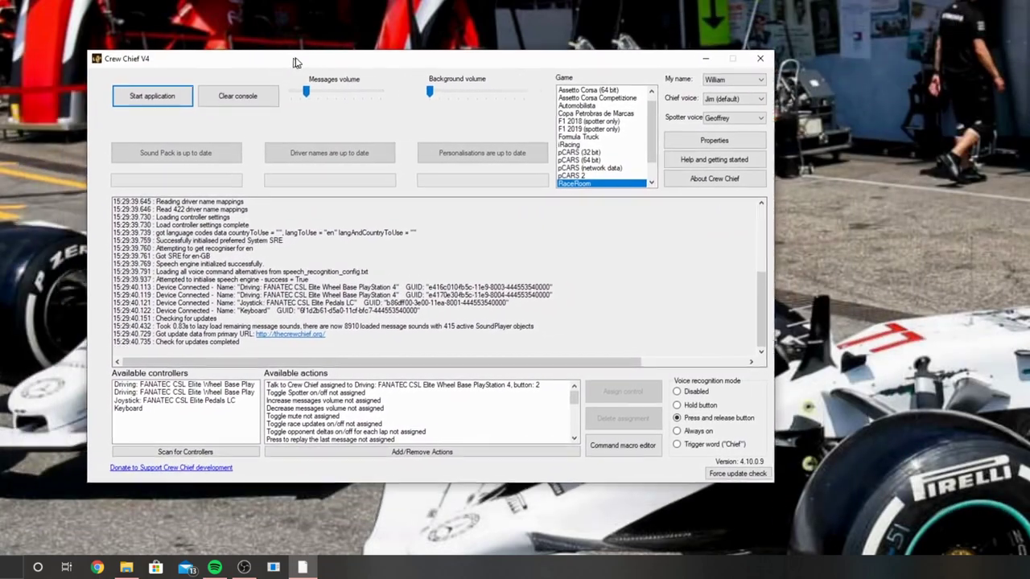
# - Move the Crew Chief V4 window right, keeping RaceRoom as the selected game
pyautogui.moveTo(295, 63); pyautogui.dragTo(357, 62)
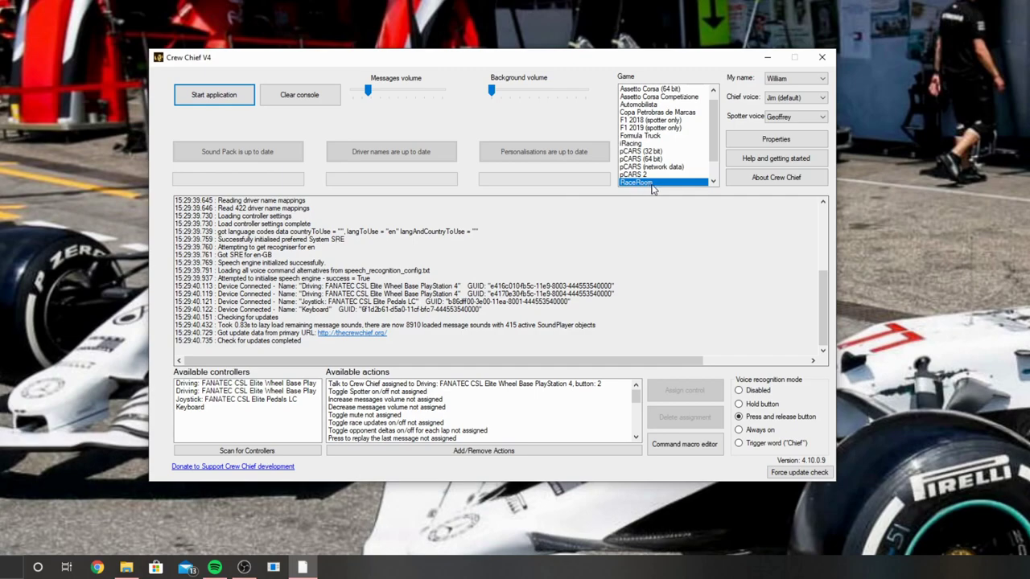
# - Search properties for 'web', confirm WebHud integration on ports 8070/8071 is enabled
pyautogui.click(797, 143)
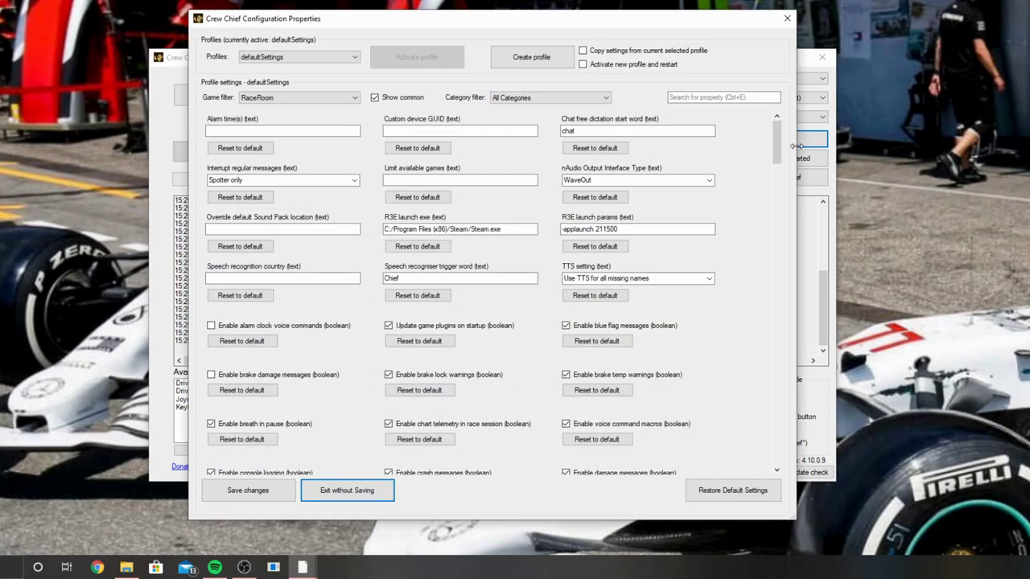
pyautogui.click(711, 96)
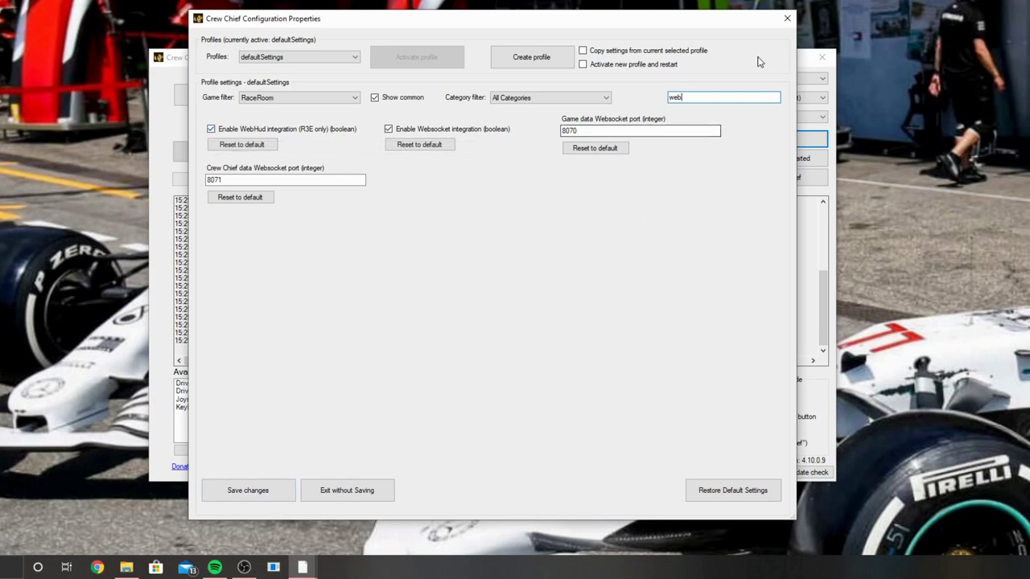
pyautogui.click(785, 20)
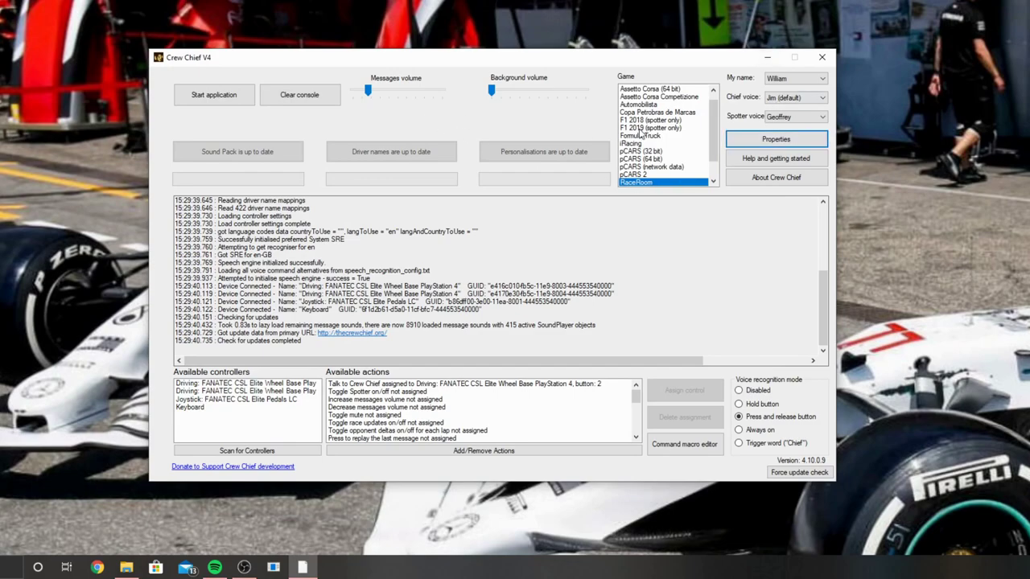
# - Start Crew Chief for RaceRoom and move its window up and to the left
pyautogui.click(213, 96)
pyautogui.moveTo(302, 64); pyautogui.dragTo(214, 26)
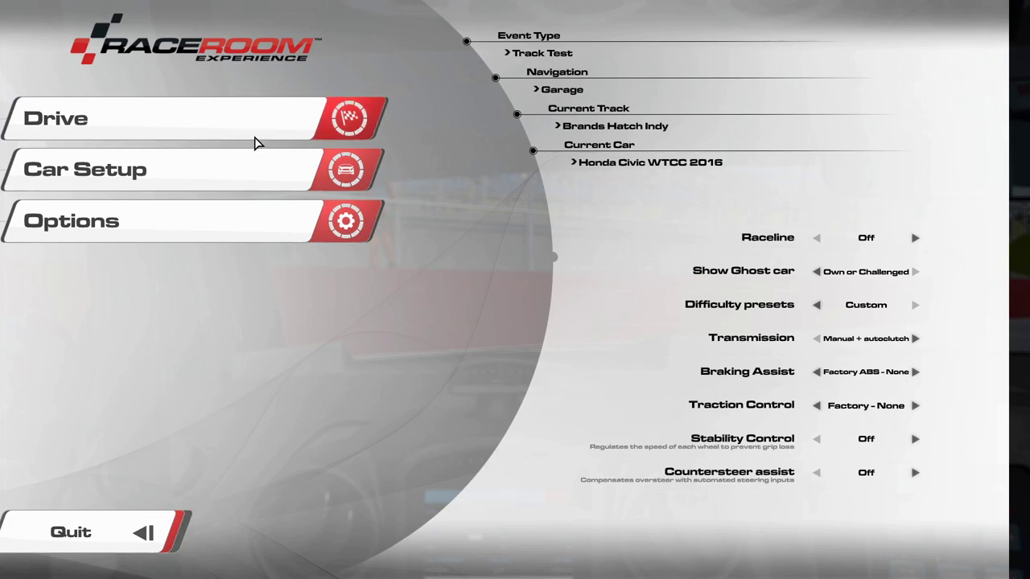
# - Drive onto Brands Hatch Indy in the Honda Civic, opening and closing the OtterHud settings overlay
pyautogui.click(257, 133)
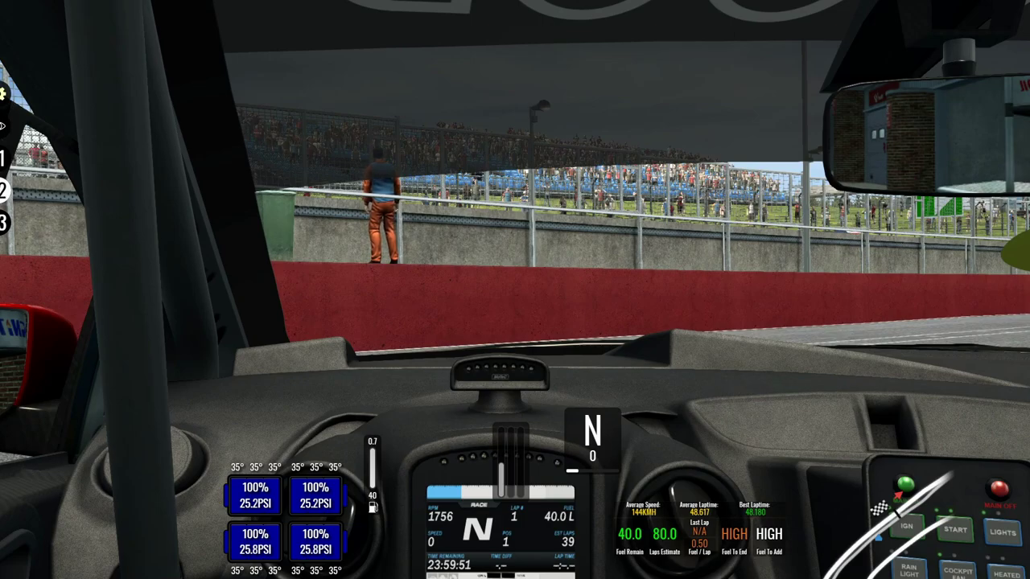
pyautogui.press('Home')
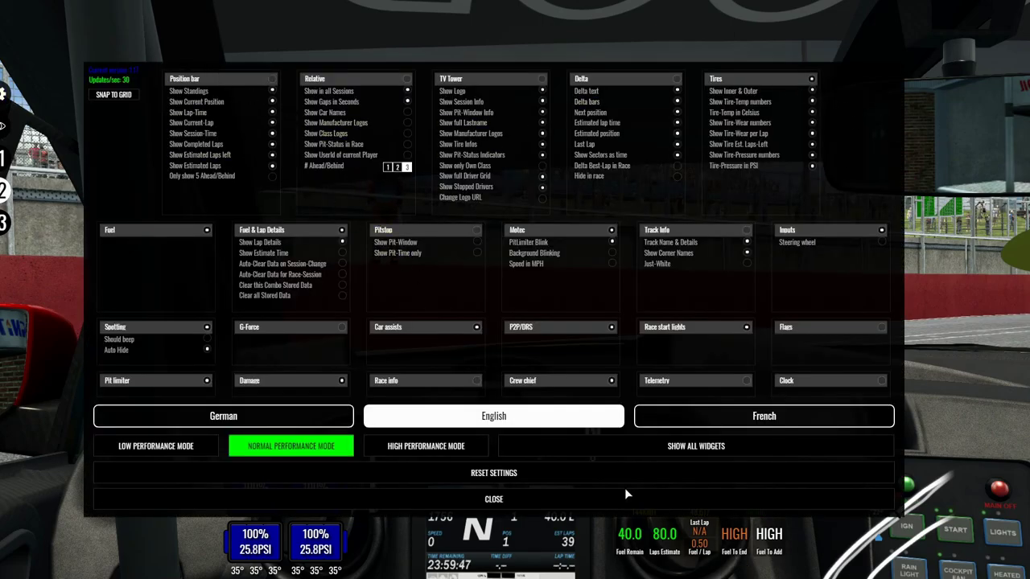
pyautogui.click(535, 498)
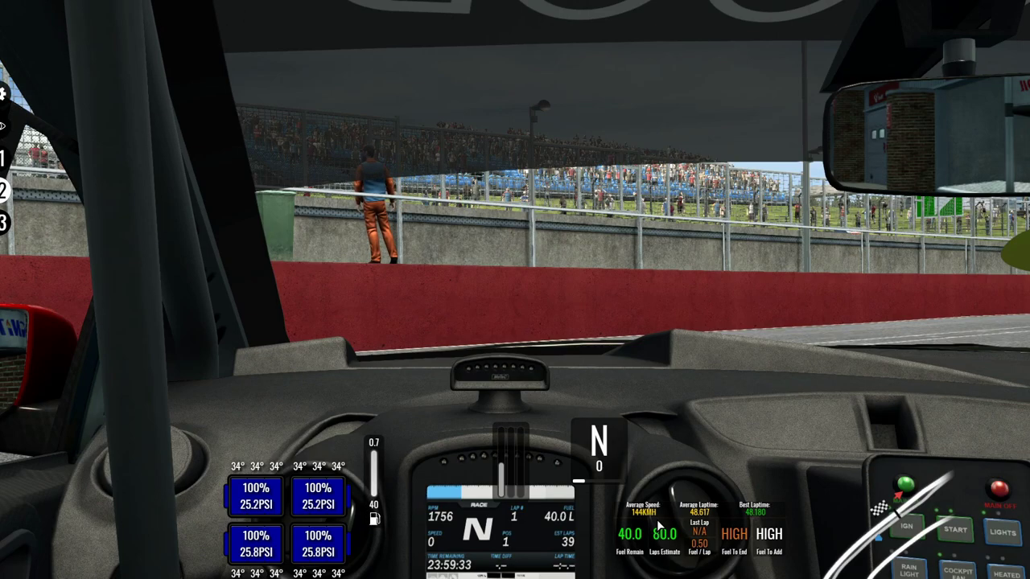
# - Show the Fuel Calculator, move the gear indicator above the dash display, and shift the vertical bar right
pyautogui.click(684, 527)
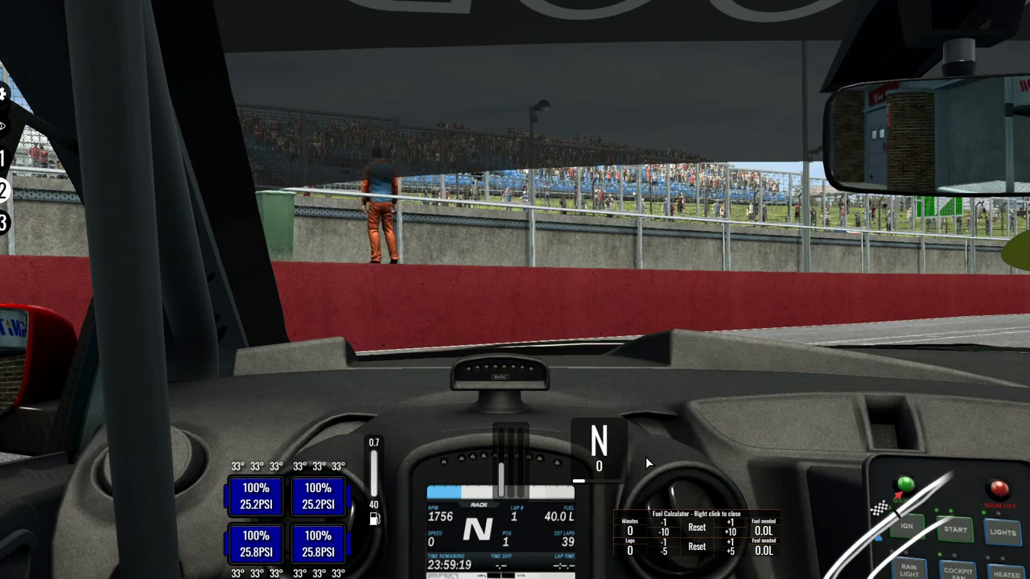
pyautogui.moveTo(590, 427); pyautogui.dragTo(491, 382)
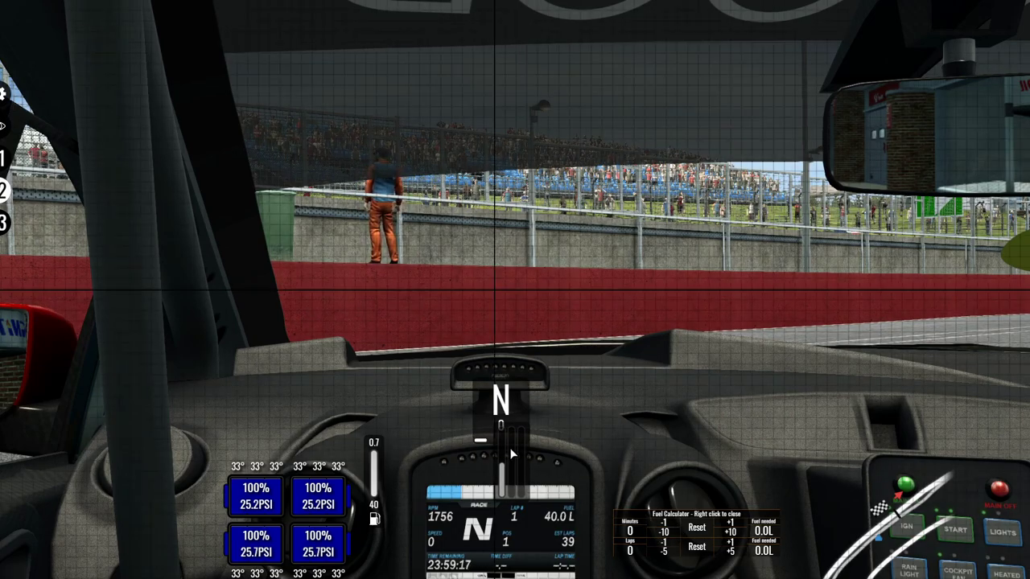
pyautogui.moveTo(512, 455); pyautogui.dragTo(587, 455)
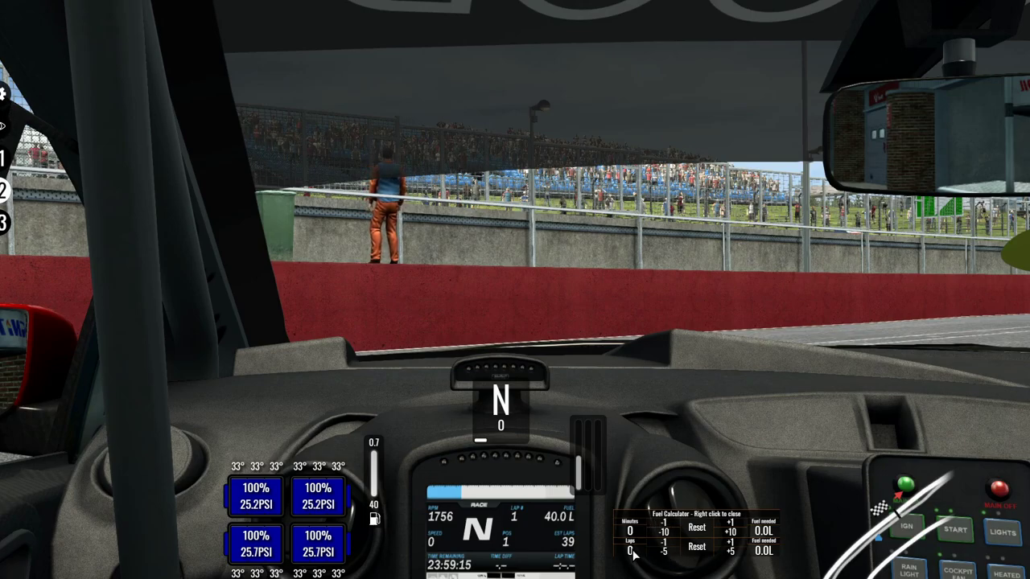